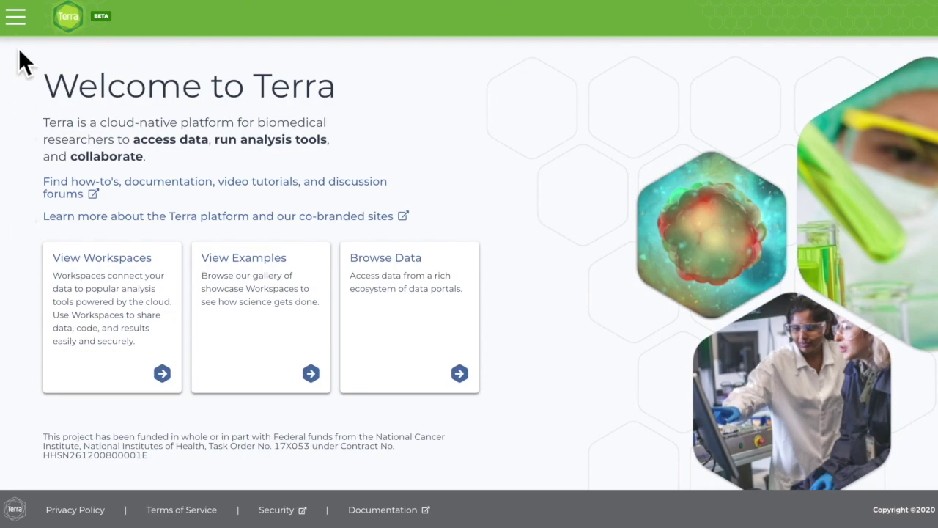
- Open the list of your workspaces and filter it by the Owner access level
click(15, 20)
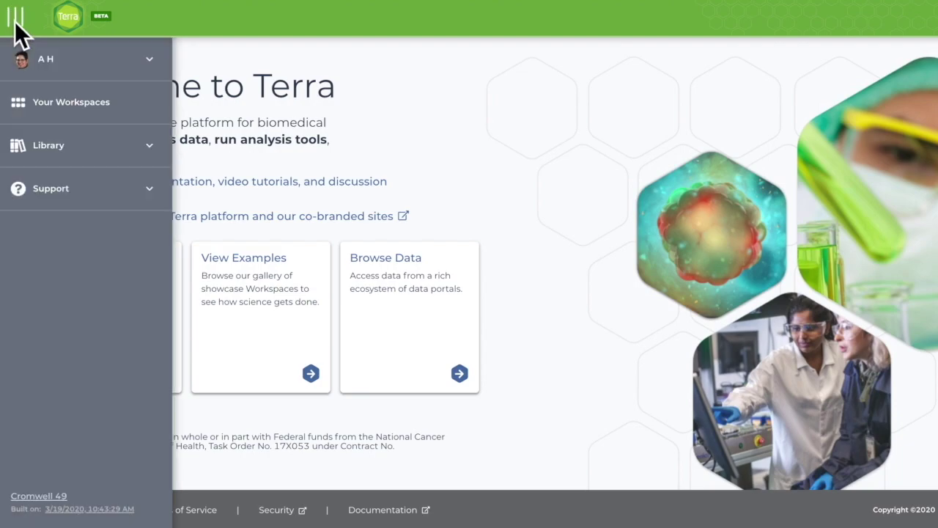
click(42, 103)
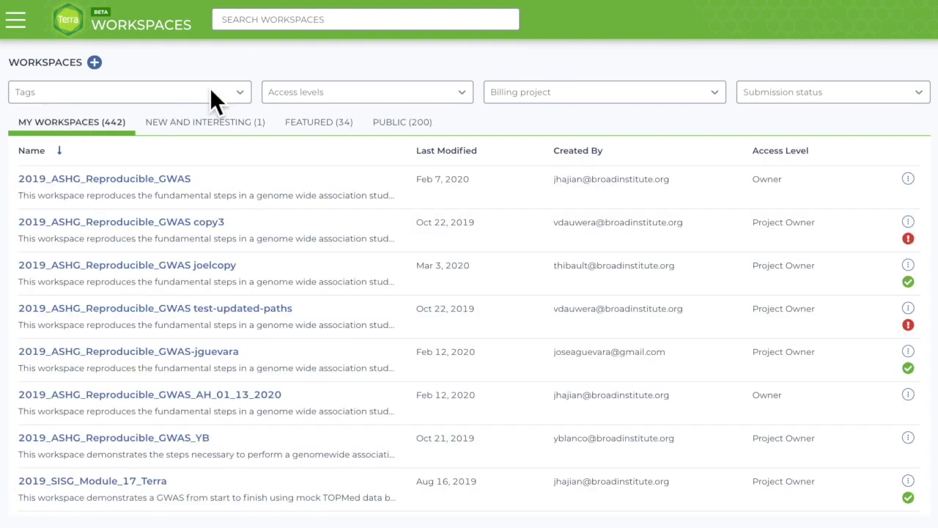
click(469, 93)
click(419, 198)
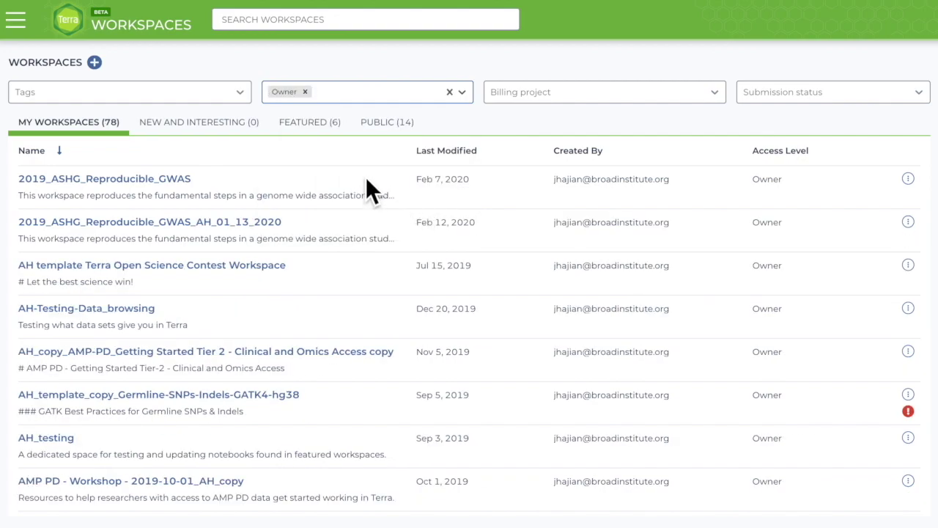
- Search the workspaces for "Reprodu" and open Reproducibility_Case_Study_Tetralogy_of_Fallot_AH_copy
click(321, 28)
text(R)
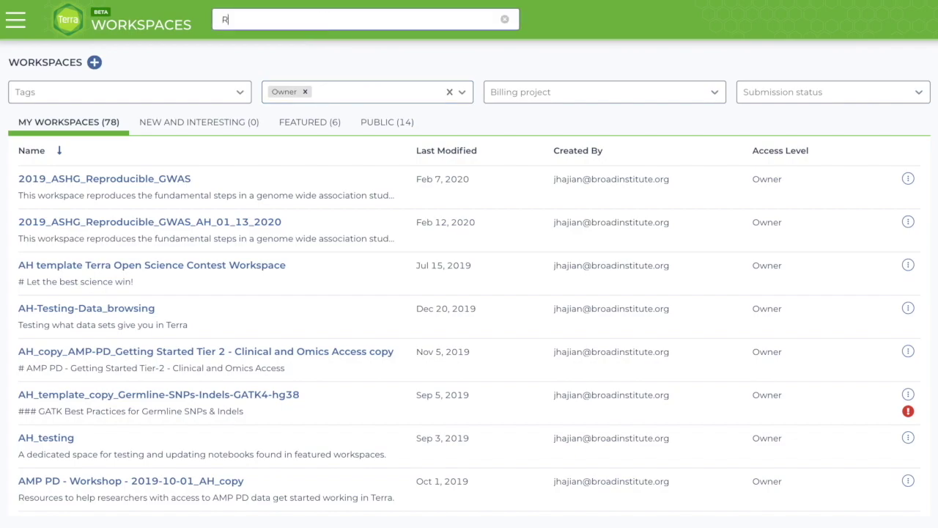
text(eprodu)
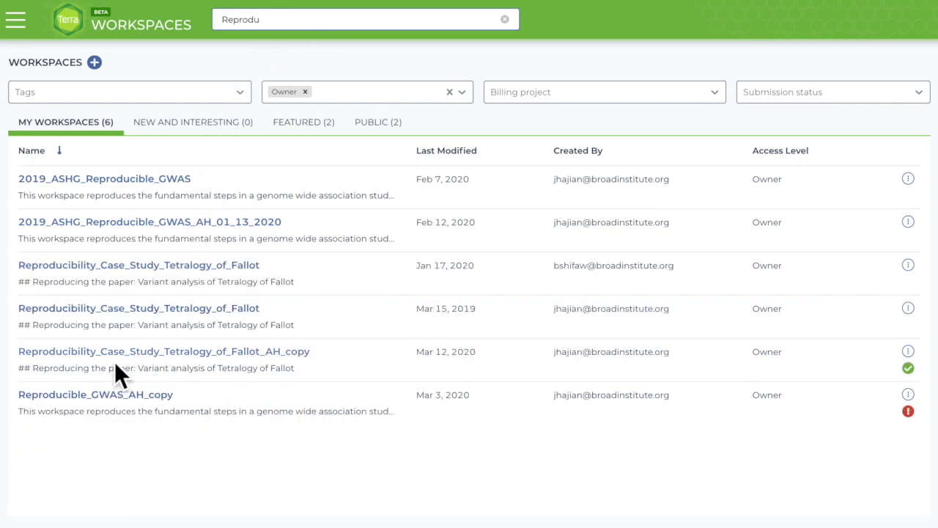
click(195, 357)
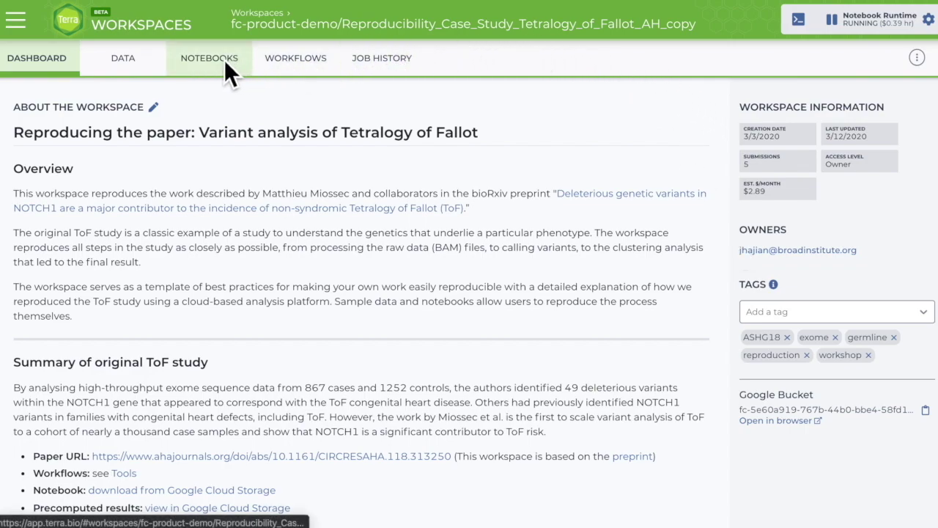
- Open the workspace's participant data table and slightly widen its participant_id column
click(123, 69)
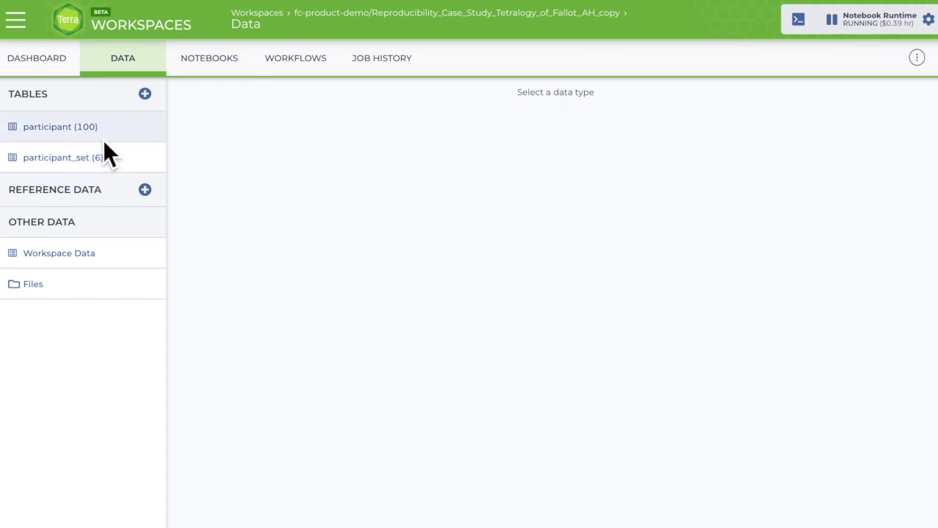
click(36, 135)
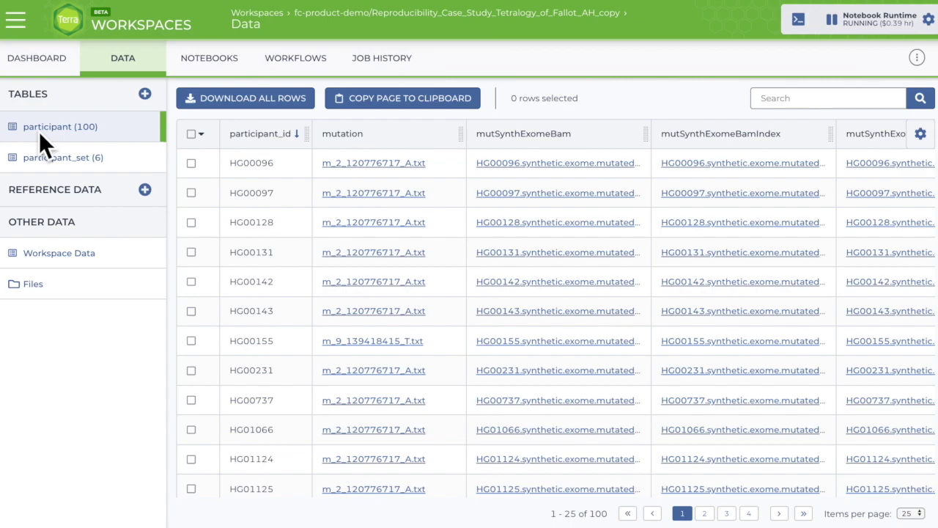
click(203, 134)
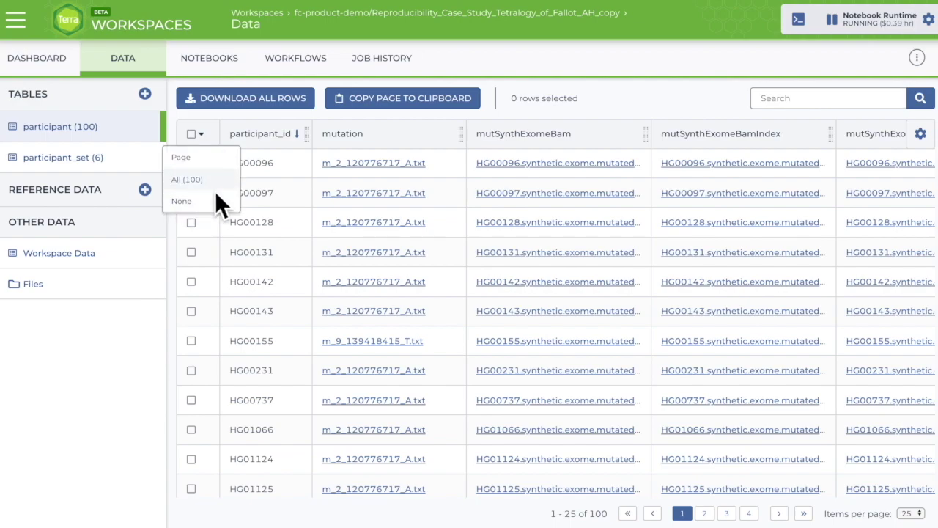
click(219, 117)
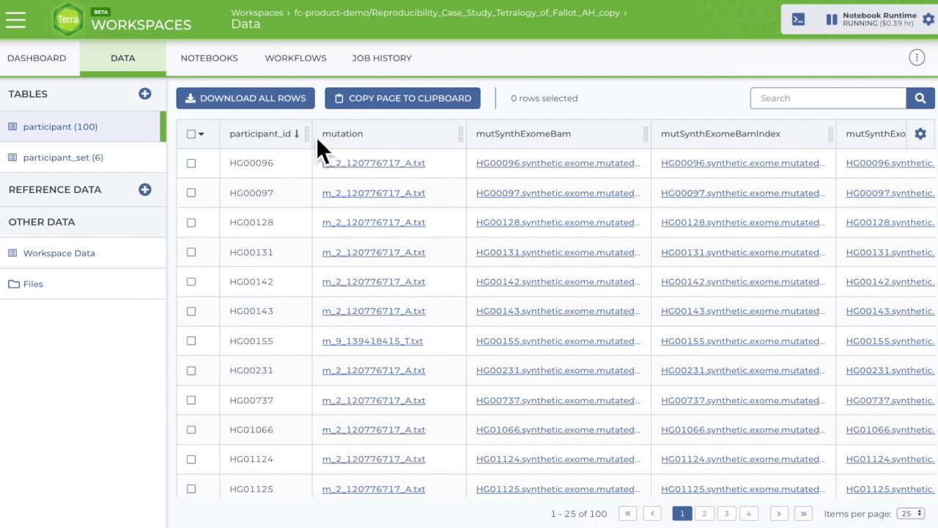
drag(318, 142, 335, 142)
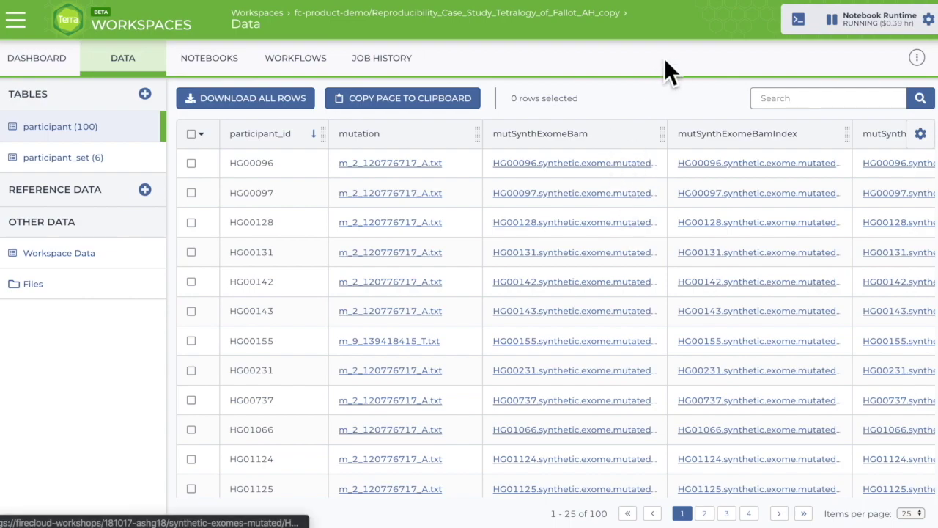
- Look through all columns of the participant table and preview the file details of HG00096's mutation file
scroll(643, 248, right, 10)
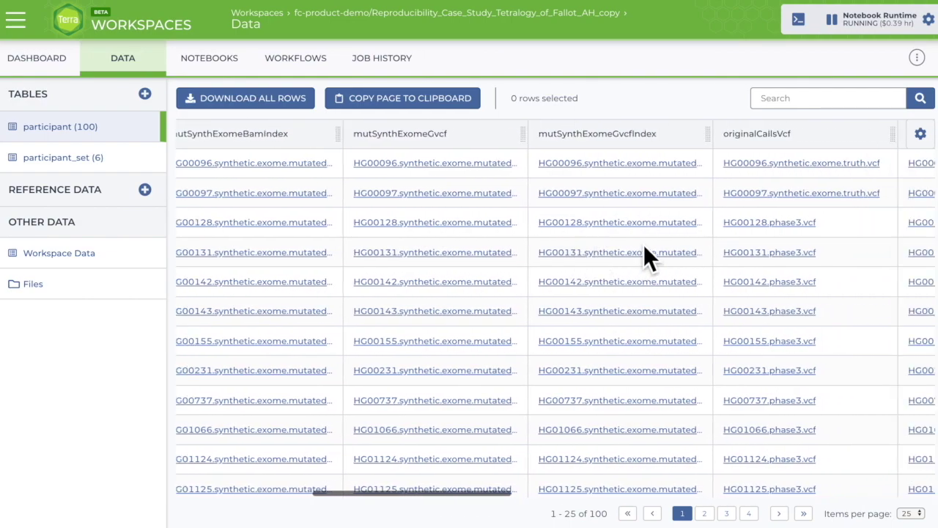
scroll(644, 248, right, 15)
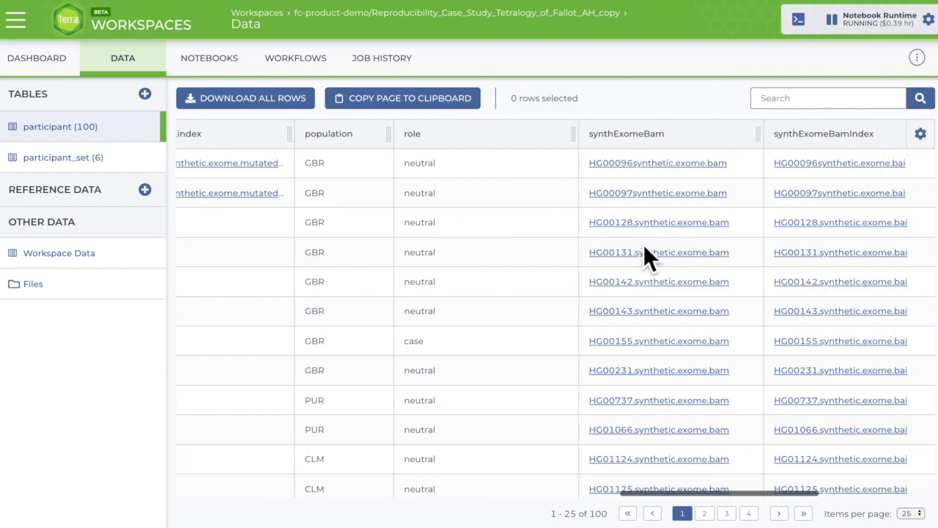
scroll(644, 248, right, 3)
scroll(644, 248, left, 10)
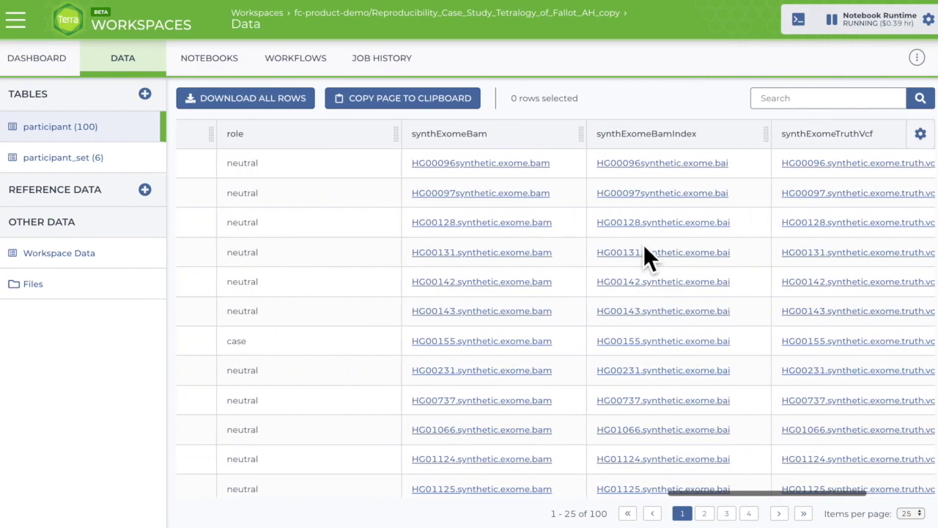
scroll(644, 249, left, 15)
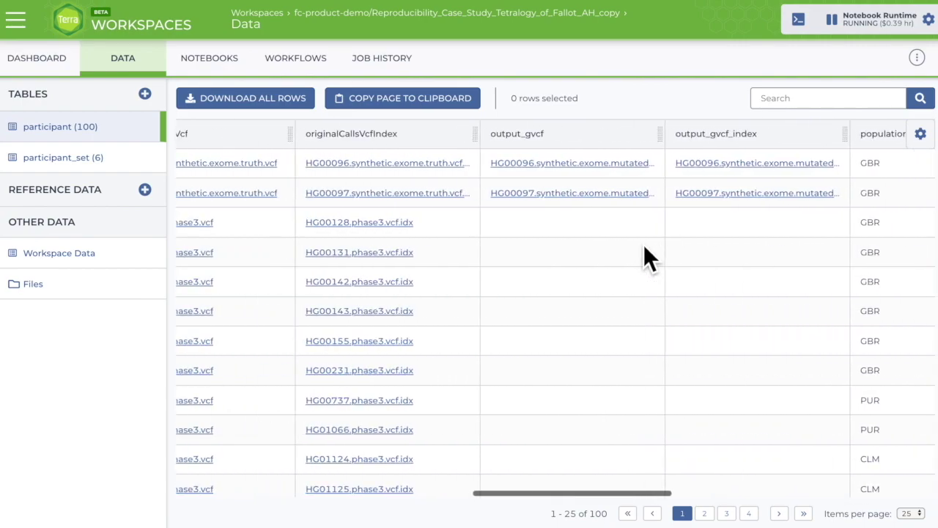
scroll(643, 253, left, 15)
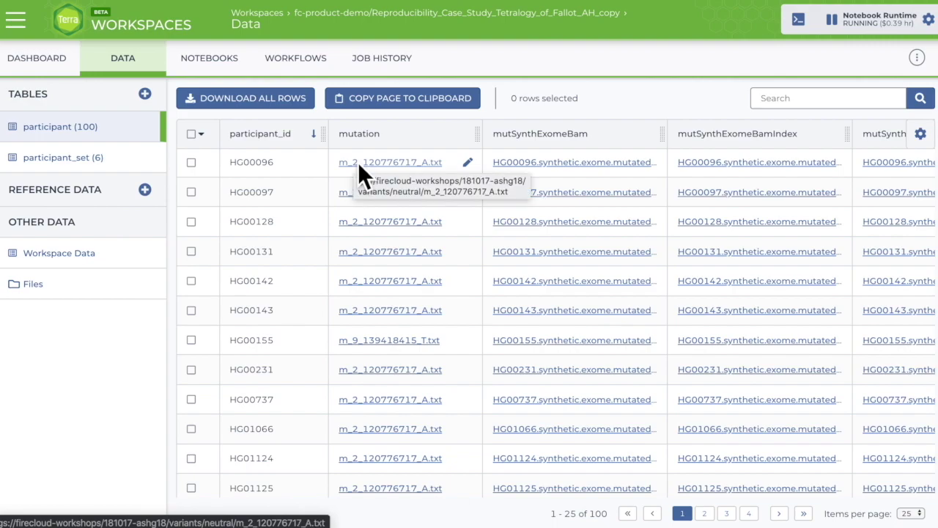
click(431, 167)
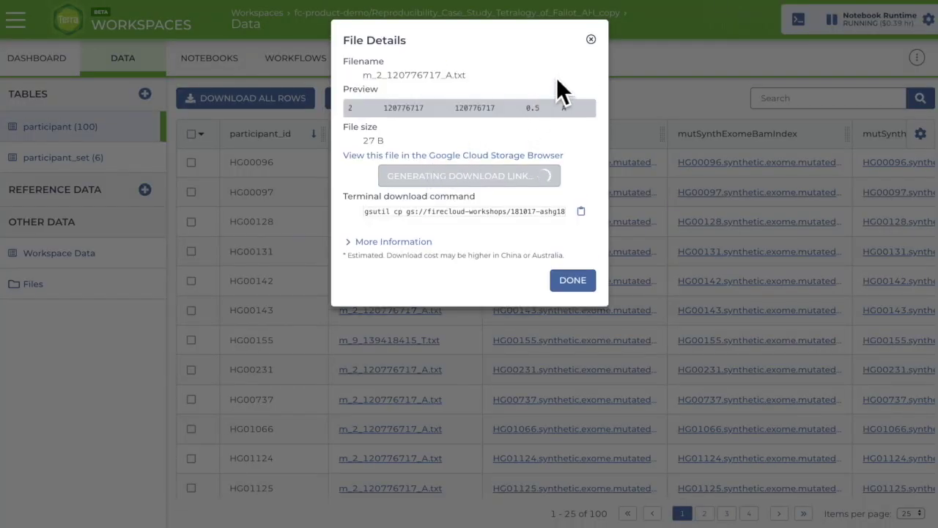
click(592, 43)
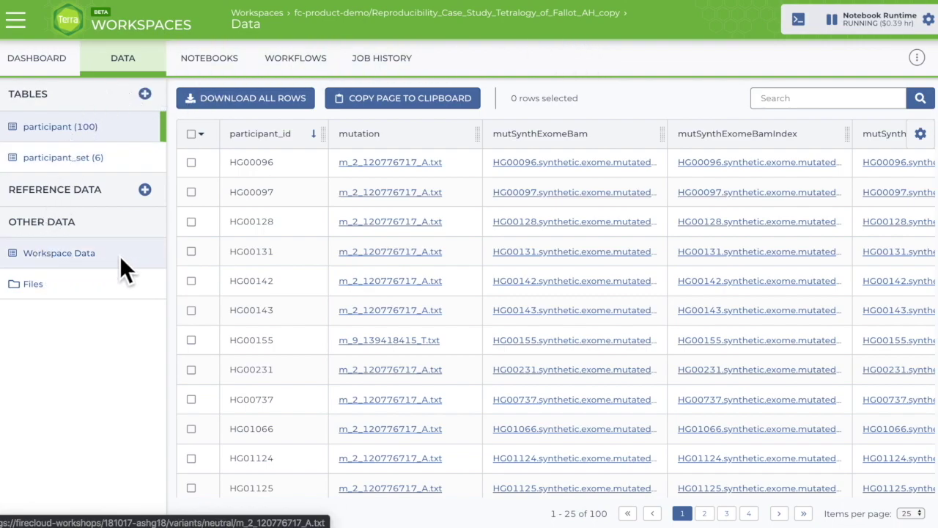
- View the workspace's key-value Workspace Data and the folders stored in its Files
click(59, 257)
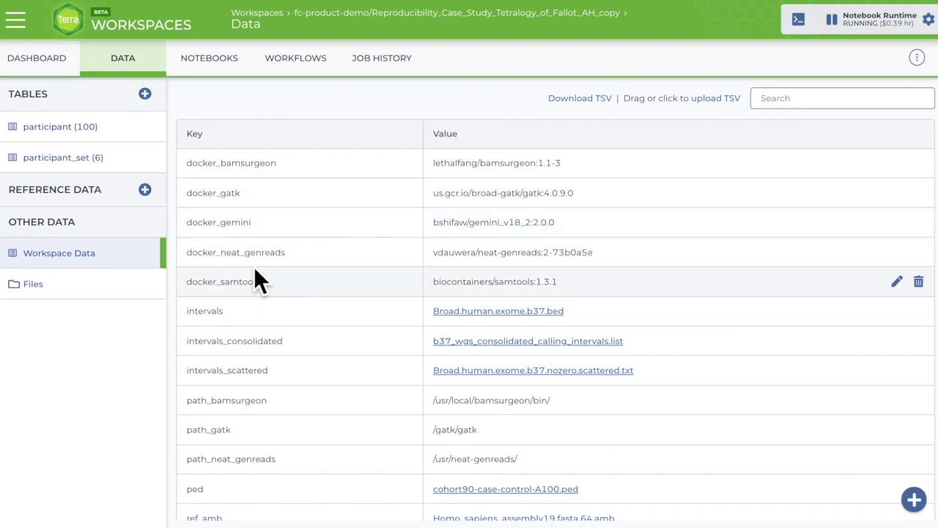
click(38, 288)
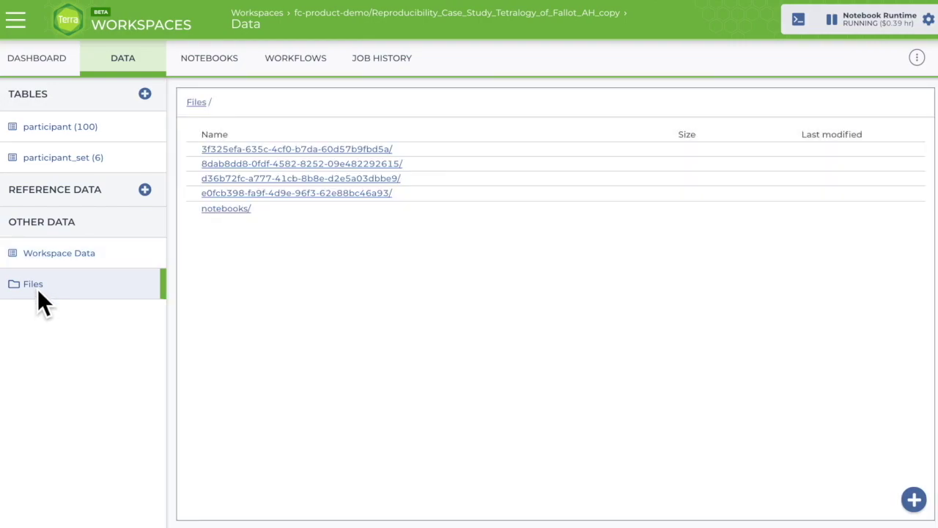
- Open the Cluster_Analysis_Tetralogy_of_Fallot notebook from the workspace's notebooks
click(207, 73)
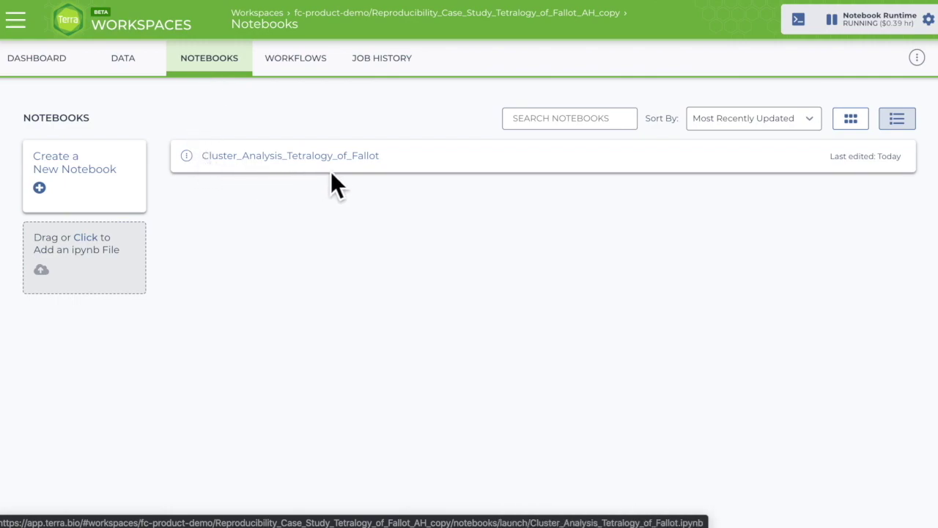
click(229, 163)
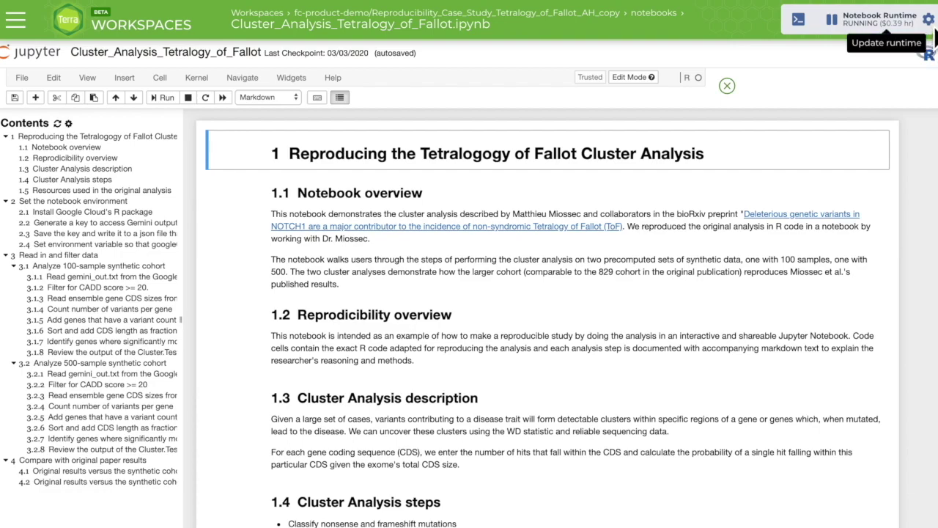
- Review the notebook runtime's environment, compute profile and Spark cluster options, and cancel without applying any changes
click(931, 28)
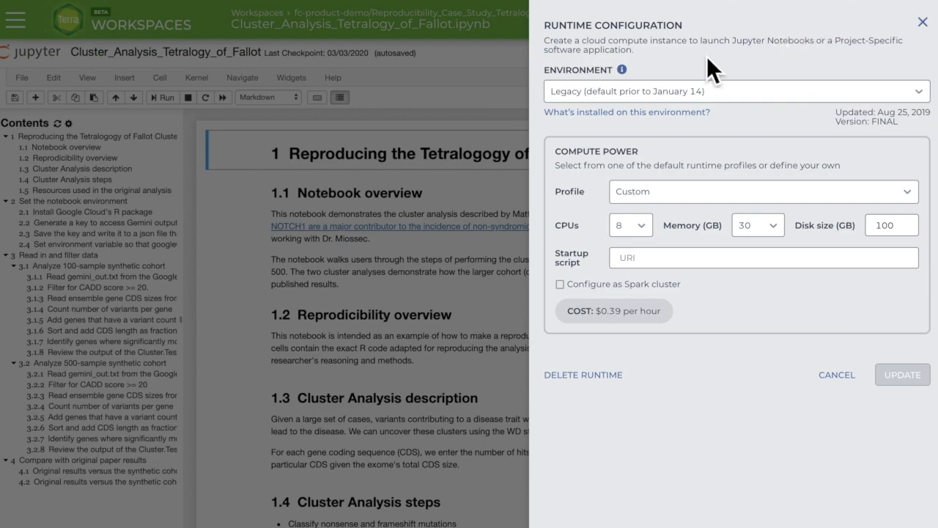
click(735, 93)
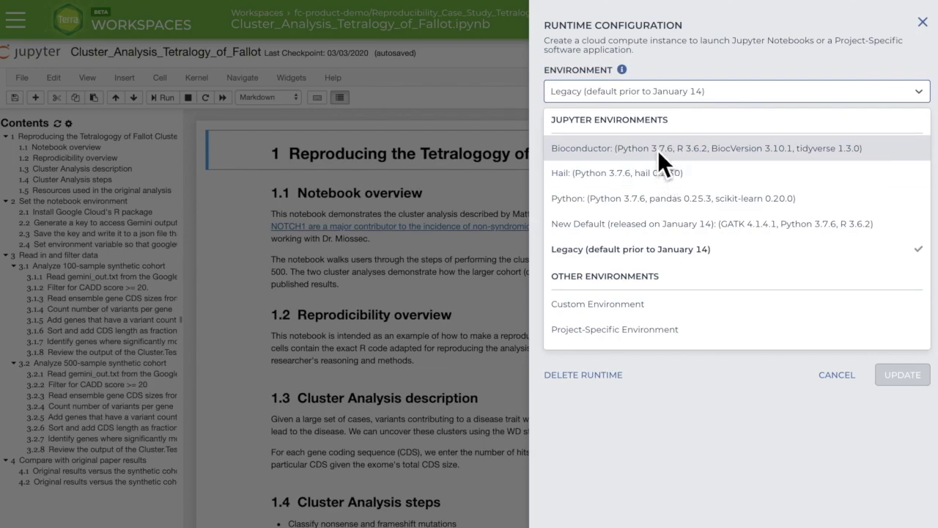
click(668, 92)
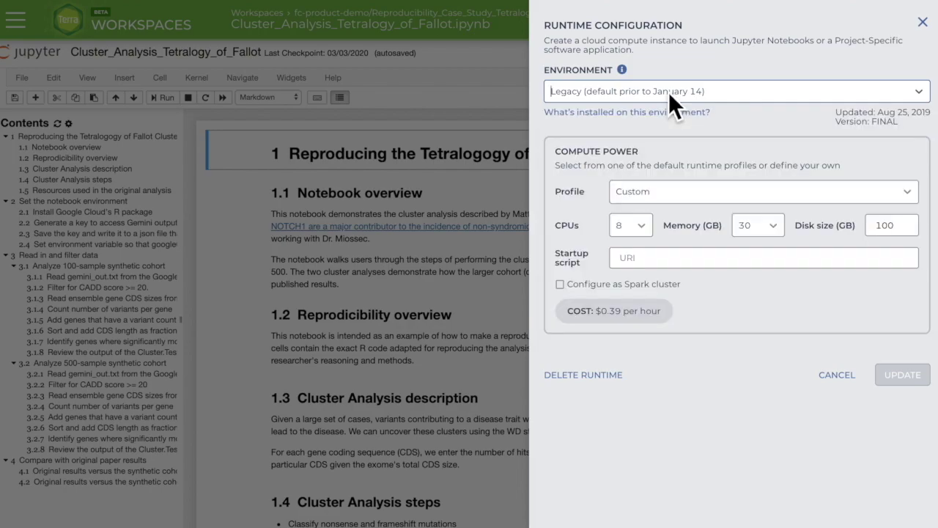
click(668, 192)
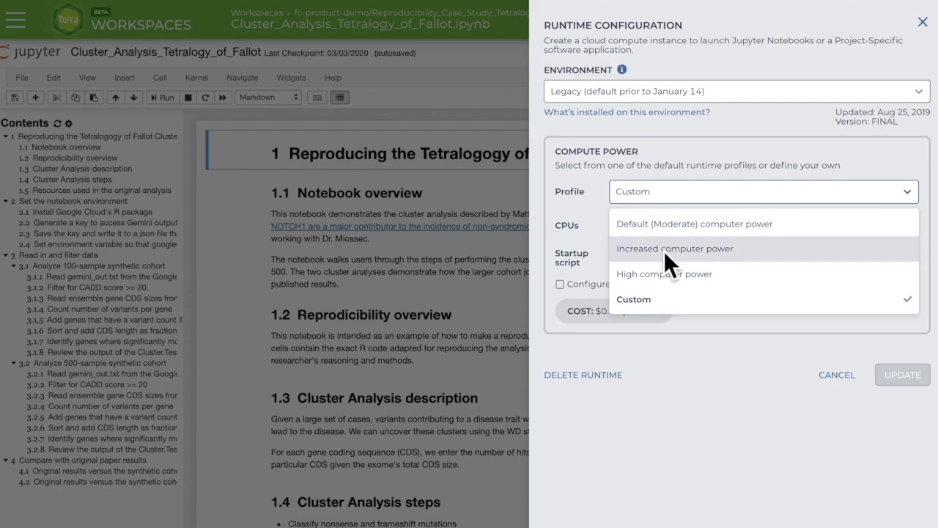
click(655, 301)
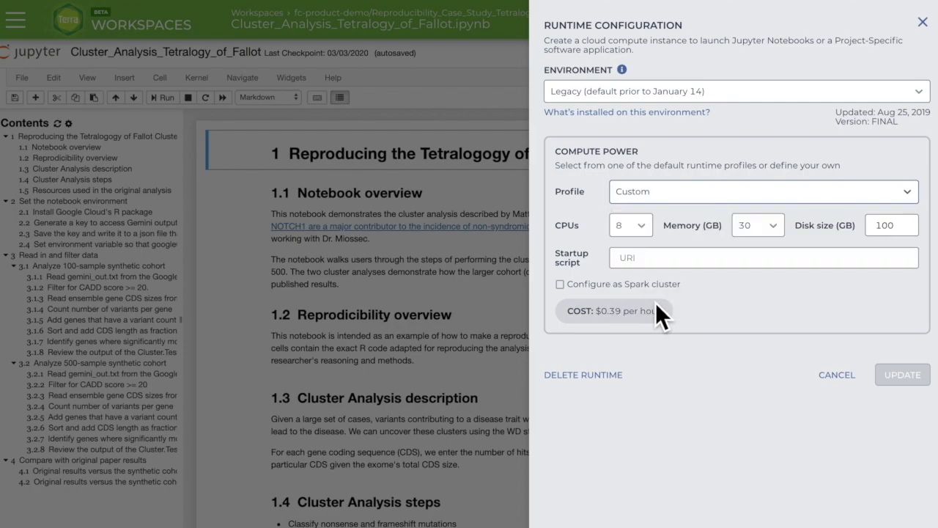
click(561, 285)
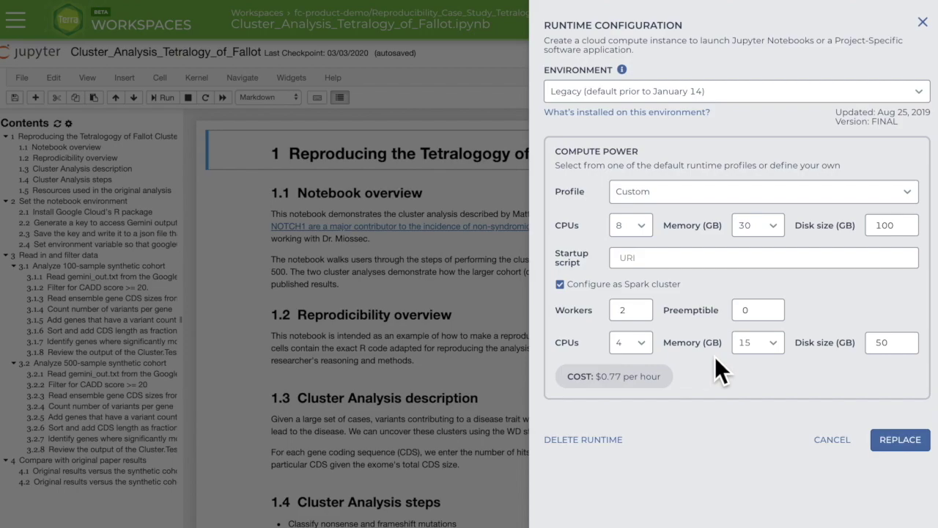
click(830, 440)
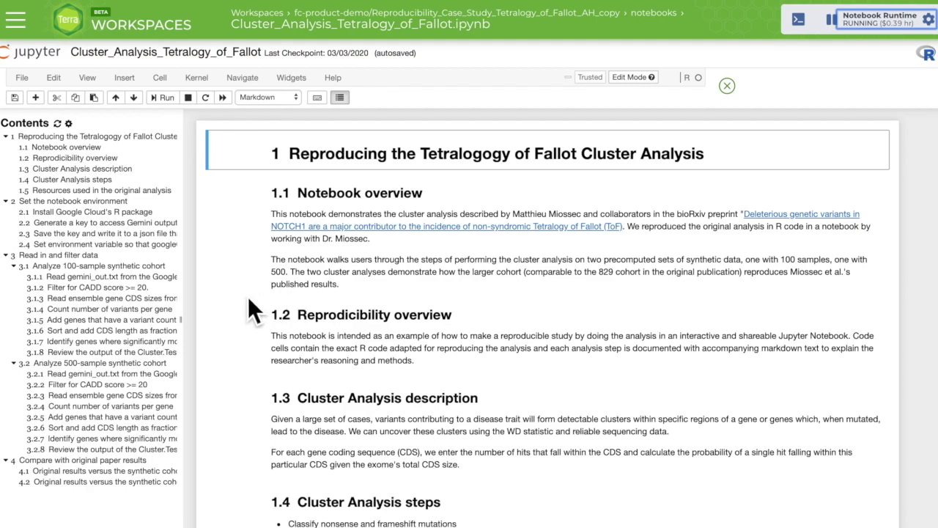
- Read the notebook from its overview to the environment setup section, and close it
scroll(237, 299, down, 5)
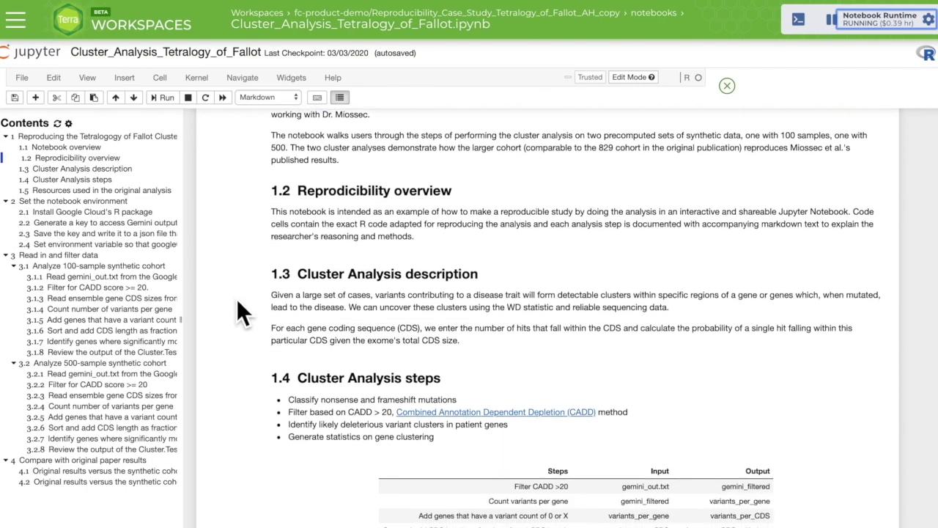
scroll(280, 331, down, 8)
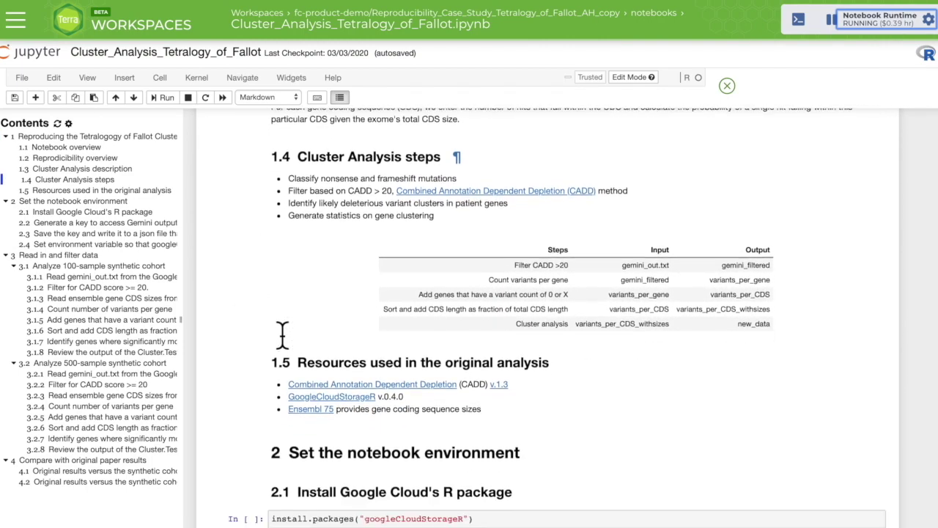
scroll(282, 335, down, 2)
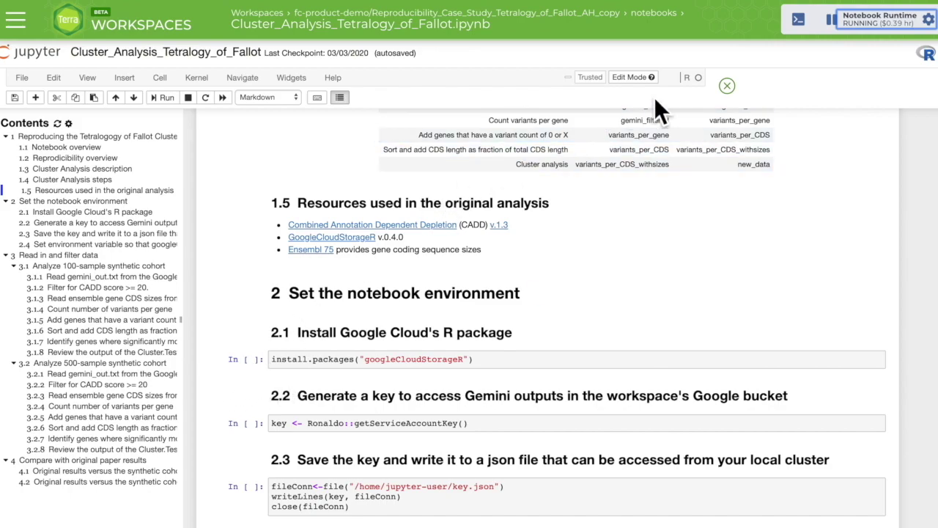
click(726, 85)
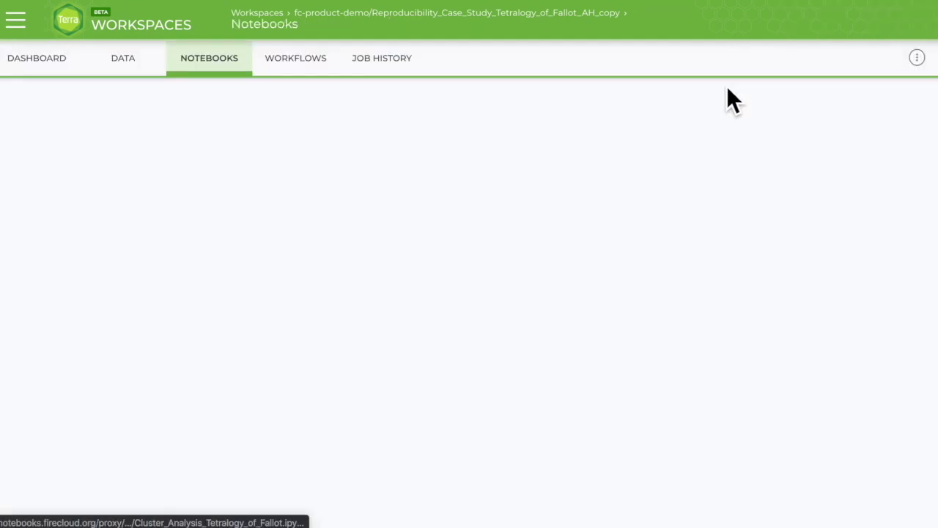
- Show the workspace's workflows and bring up the suggested workflows for finding a new one
click(293, 67)
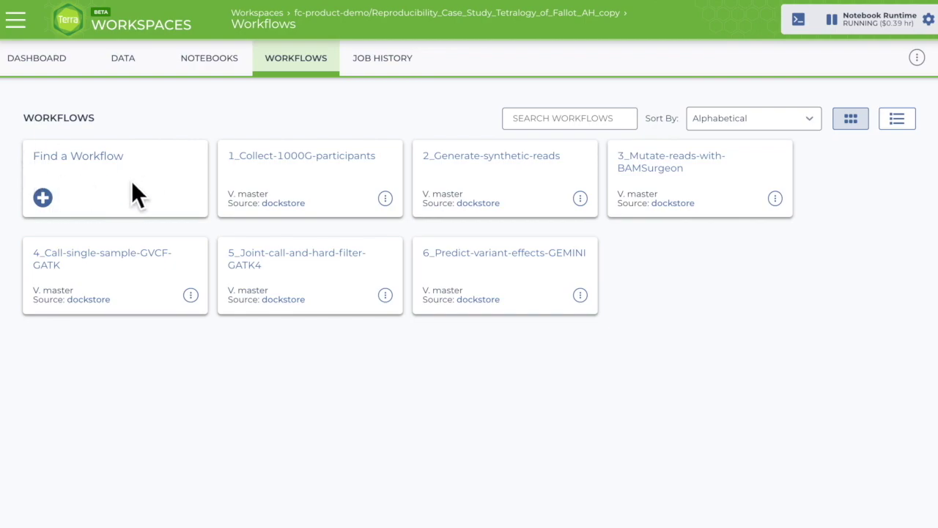
click(95, 162)
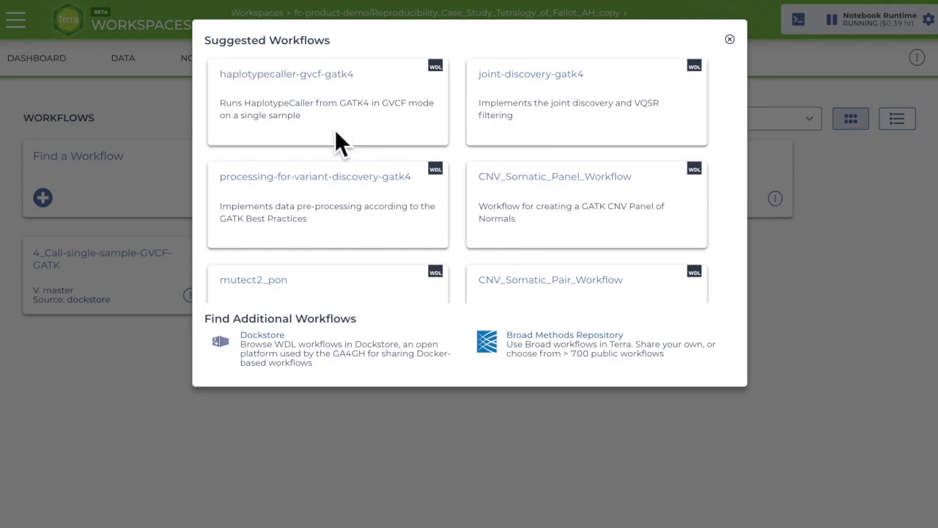
- Browse the suggested workflows, close them, and view the management options for the 1_Collect-1000G-participants workflow
scroll(335, 129, down, 2)
scroll(335, 129, down, 2)
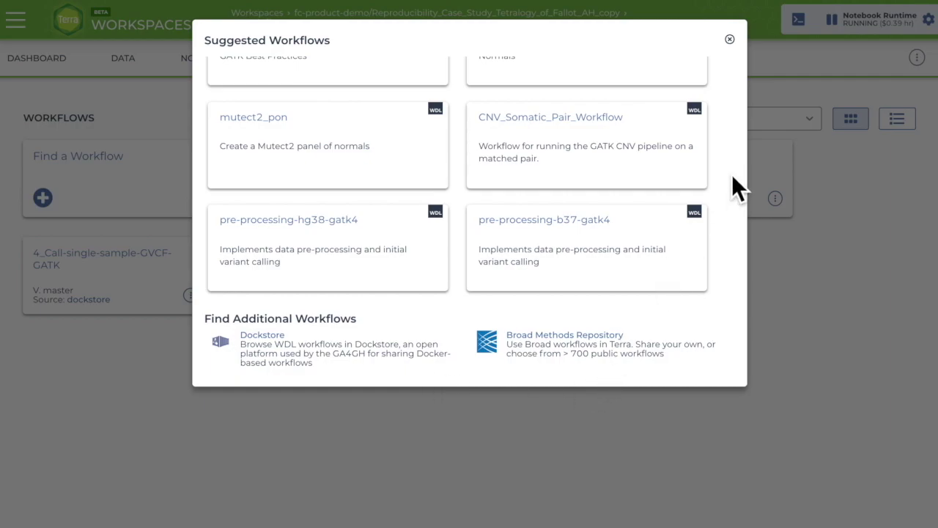
click(731, 41)
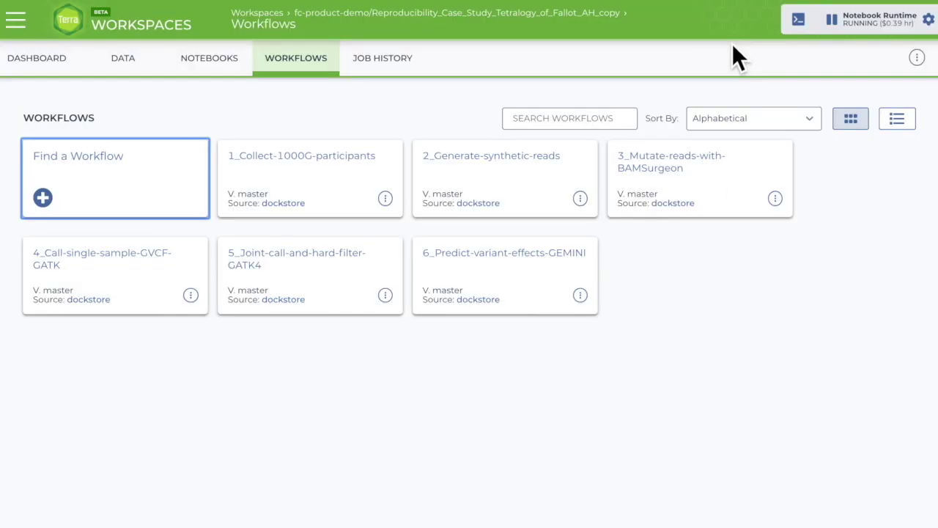
click(391, 204)
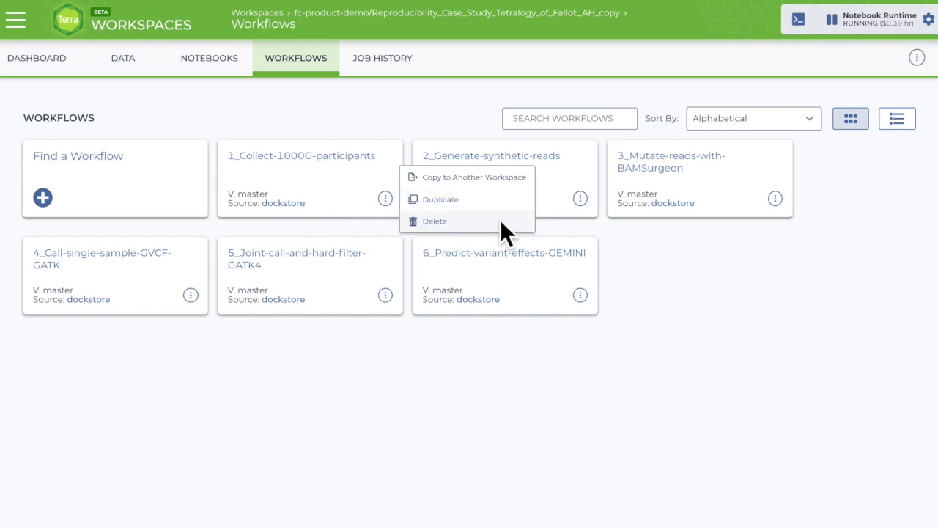
click(464, 115)
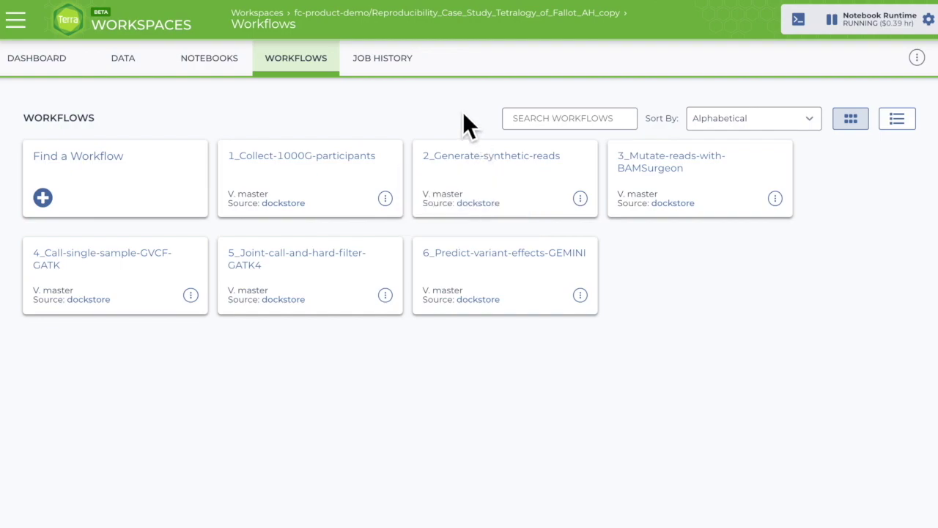
- Open the 4_Call-single-sample-GVCF-GATK workflow and read the introductory comments of its script
click(100, 271)
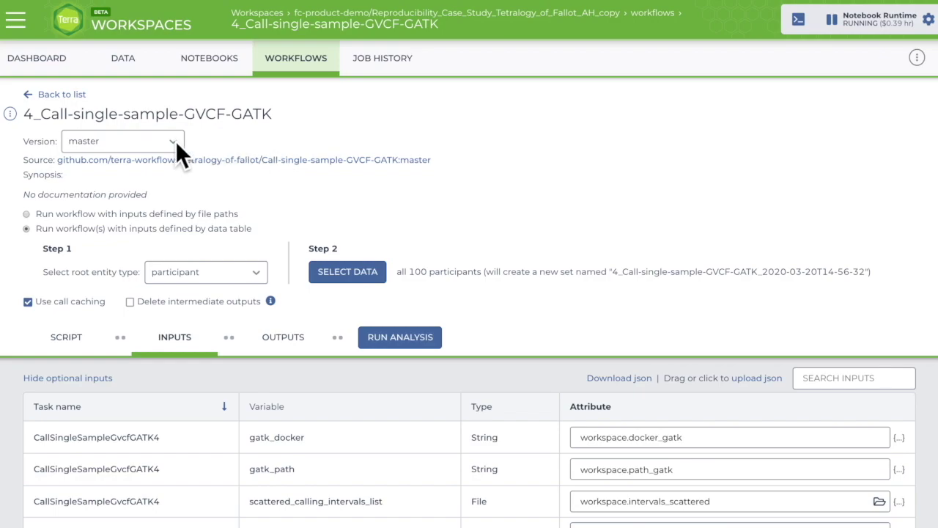
click(66, 338)
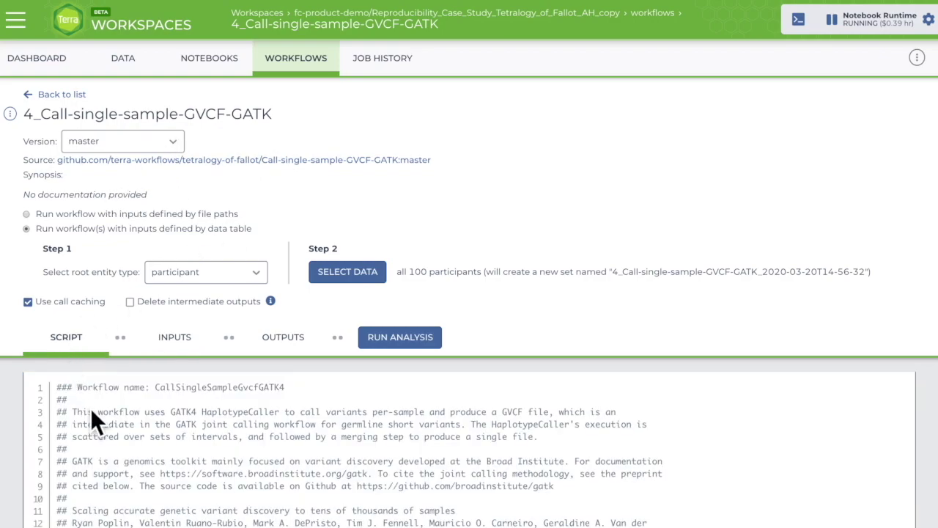
scroll(90, 410, down, 1)
scroll(90, 414, down, 4)
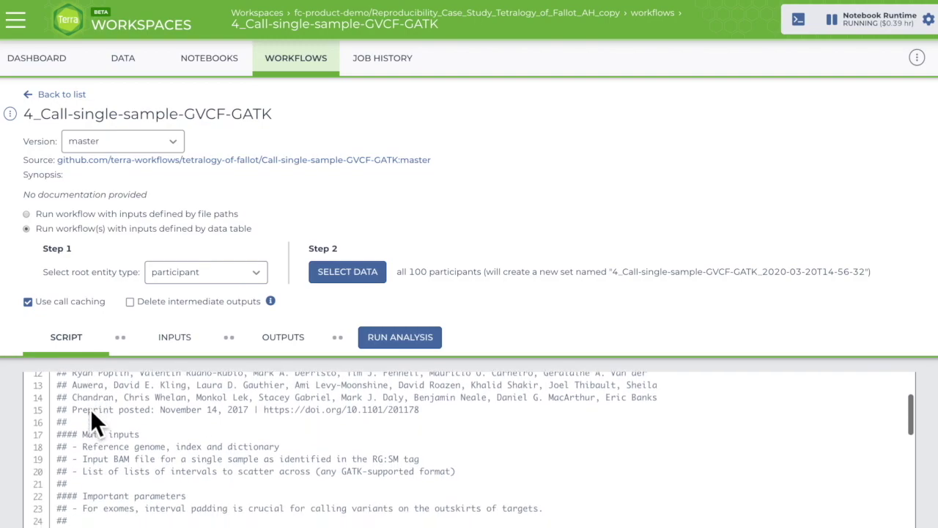
scroll(90, 414, down, 1)
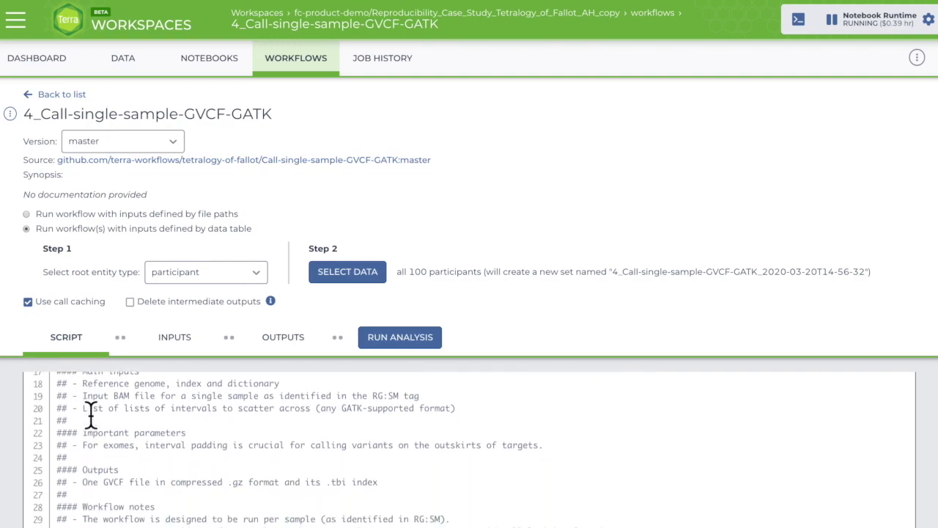
scroll(90, 415, up, 3)
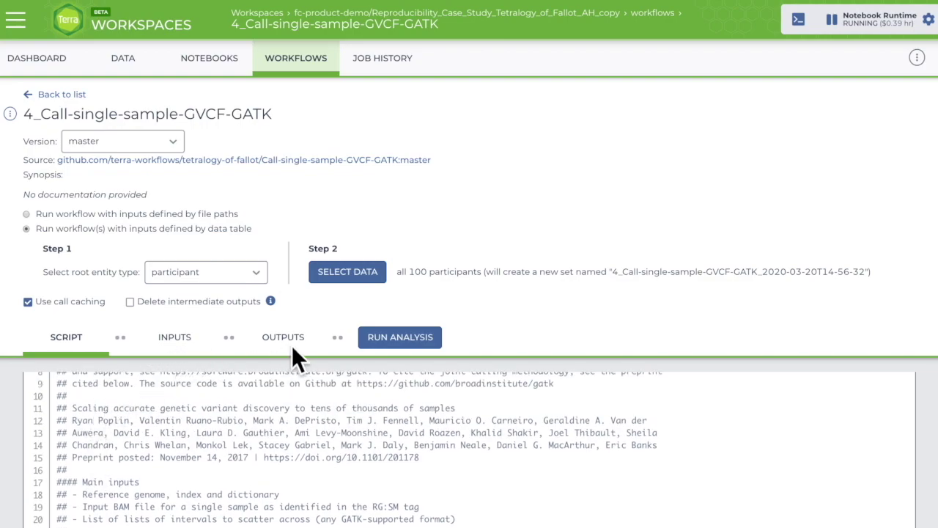
- Review the workflow's input variables and attributes, and inspect the attribute assigned to the output_gvcf output
click(183, 339)
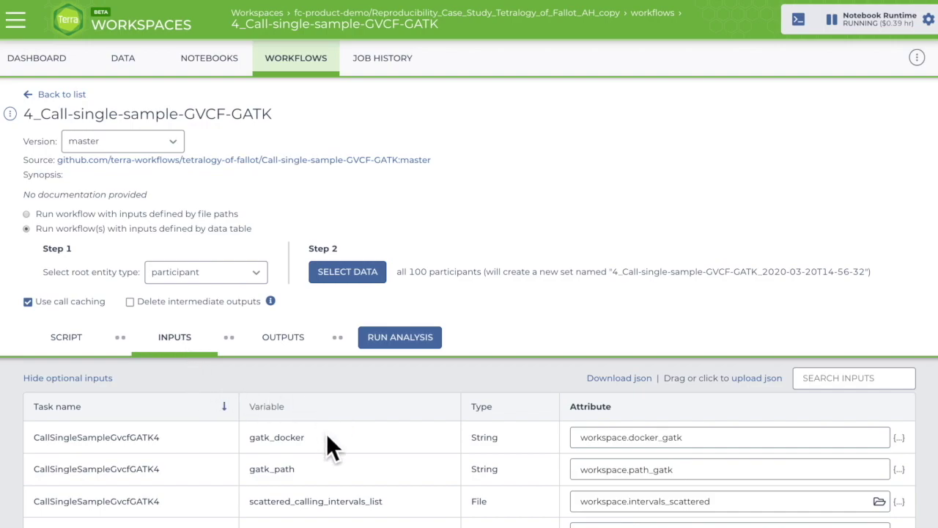
scroll(326, 434, down, 1)
scroll(328, 439, down, 3)
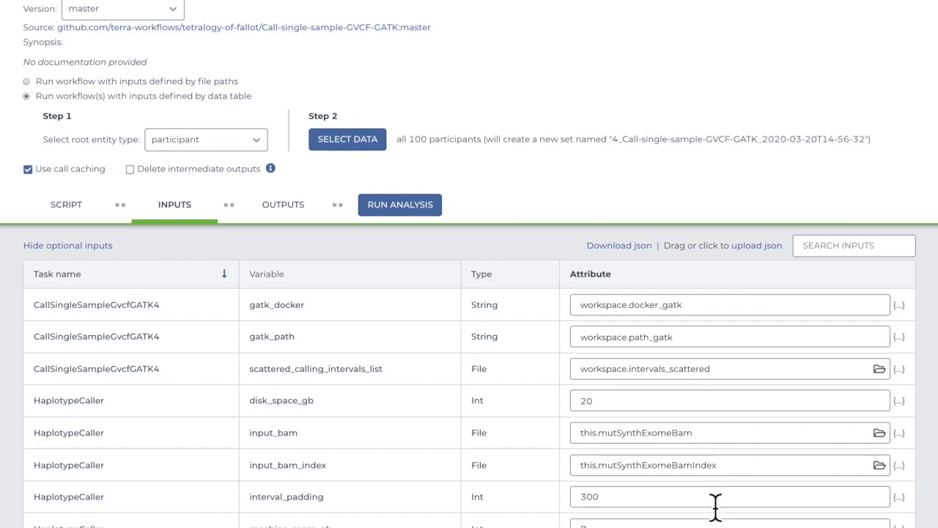
click(283, 207)
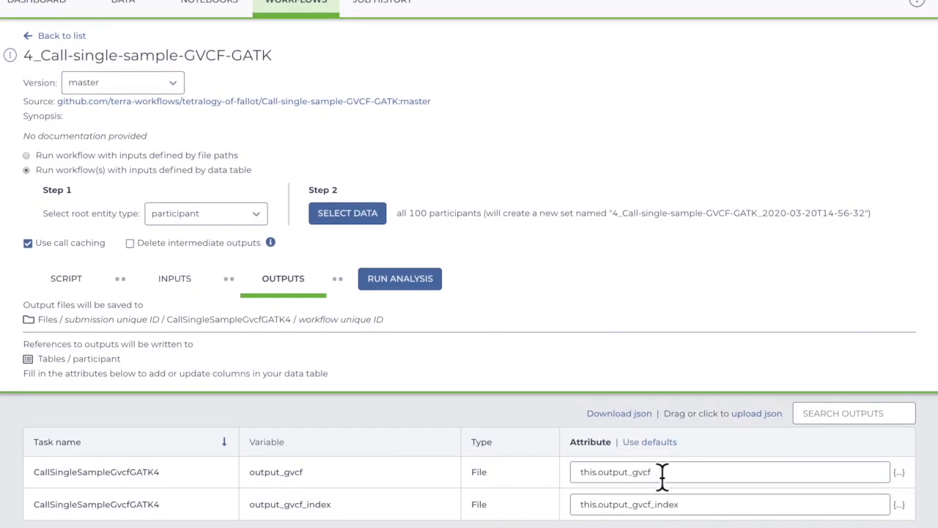
drag(662, 475, 584, 474)
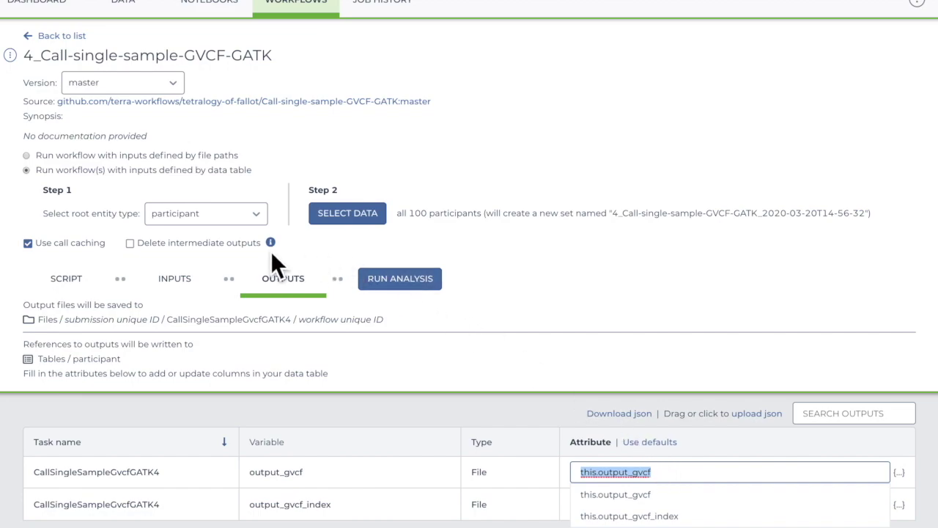
- Return to the workflow's inputs and inspect the attribute assigned to HaplotypeCaller's input_bam variable
click(195, 280)
scroll(195, 279, down, 1)
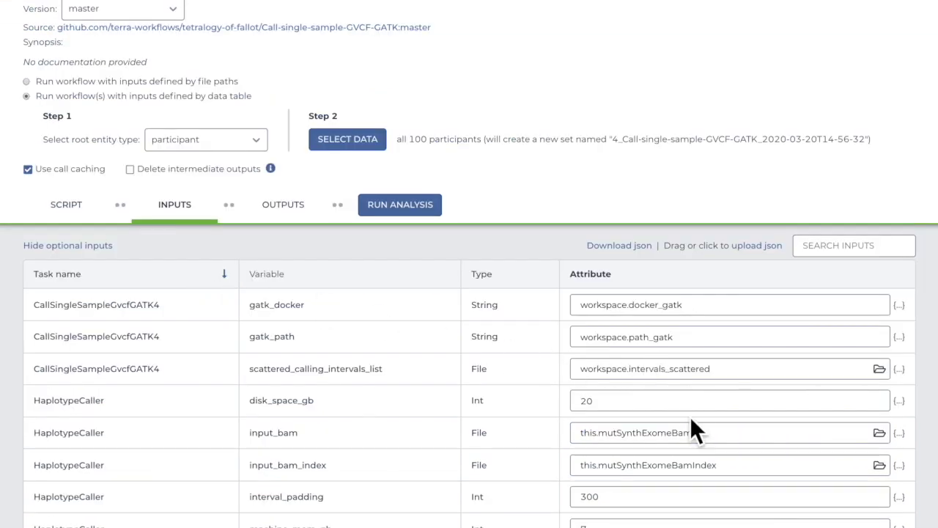
drag(700, 433, 578, 442)
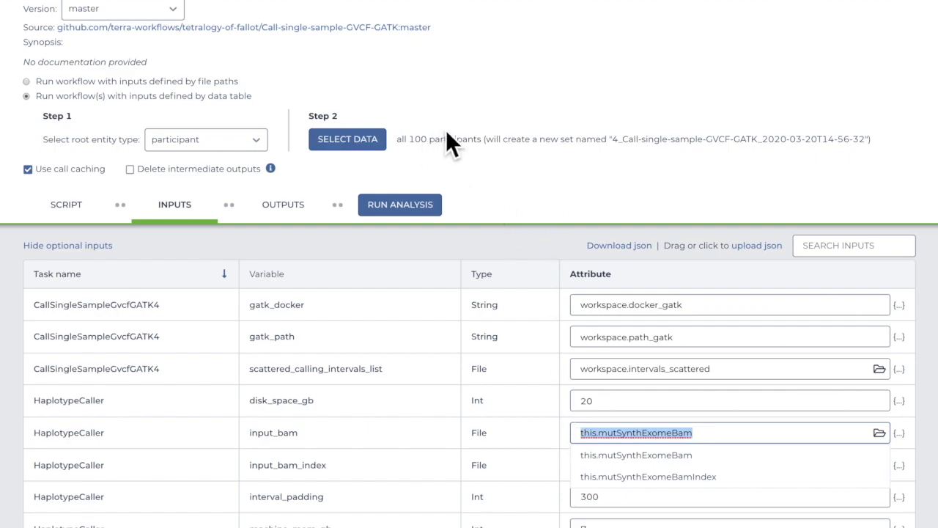
- Keep participant as the root entity type and choose only the specific rows HG00096 and HG00097 to process
scroll(446, 130, up, 2)
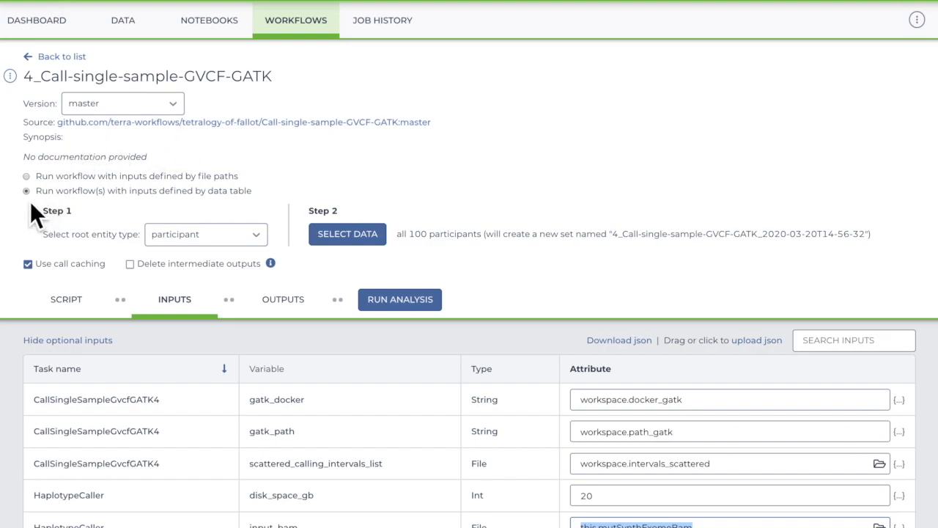
click(177, 241)
click(176, 240)
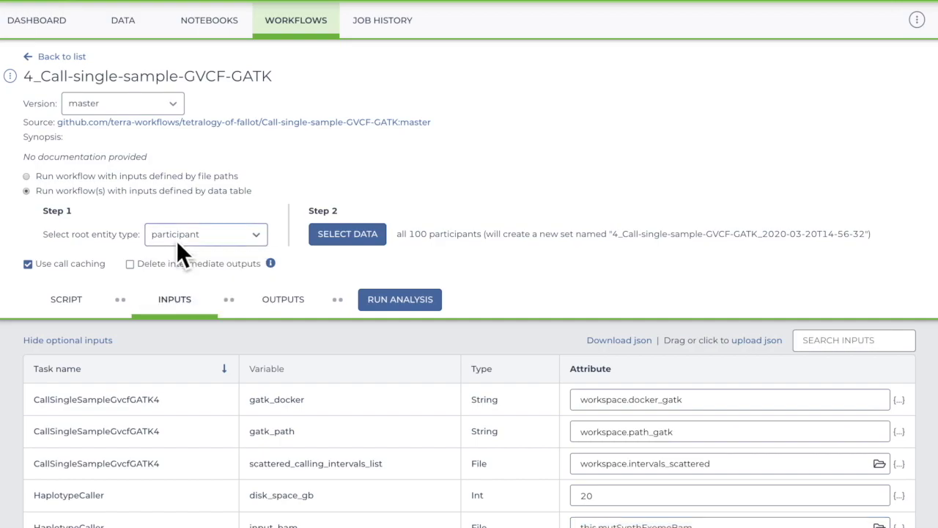
click(337, 232)
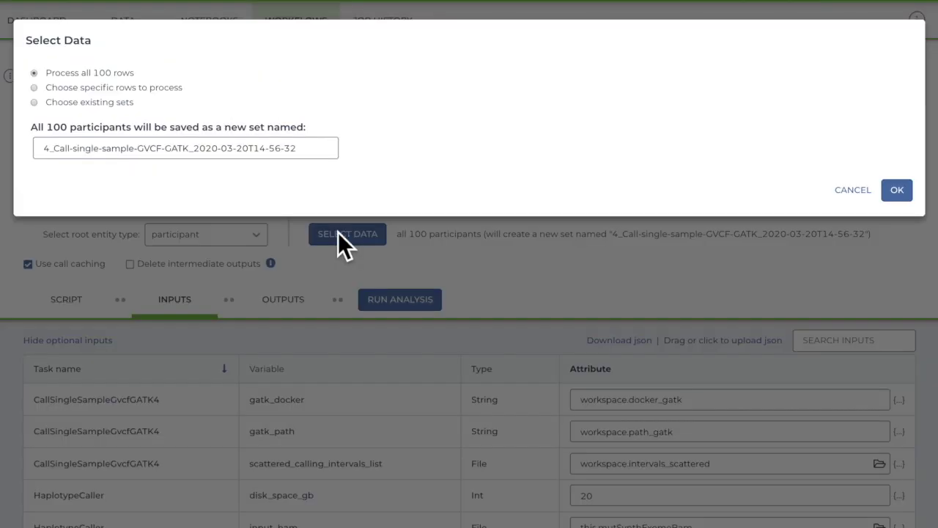
click(37, 89)
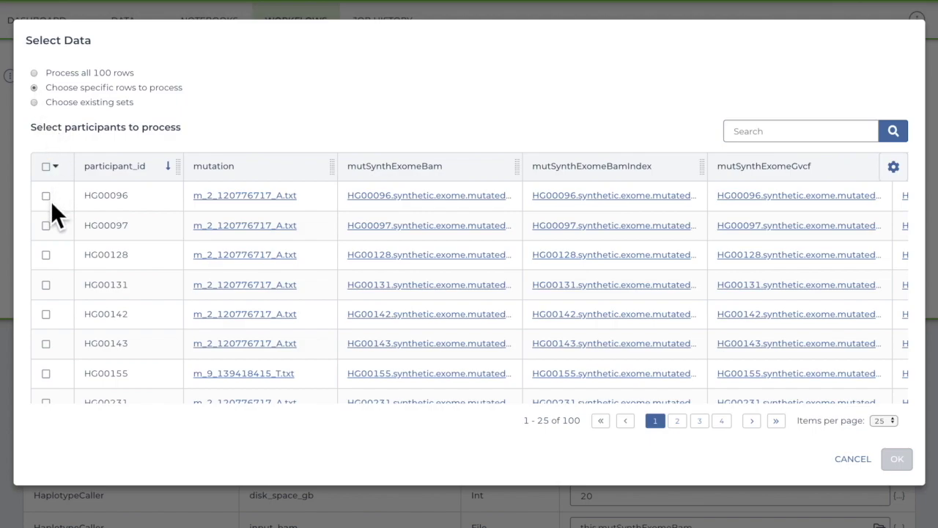
click(48, 198)
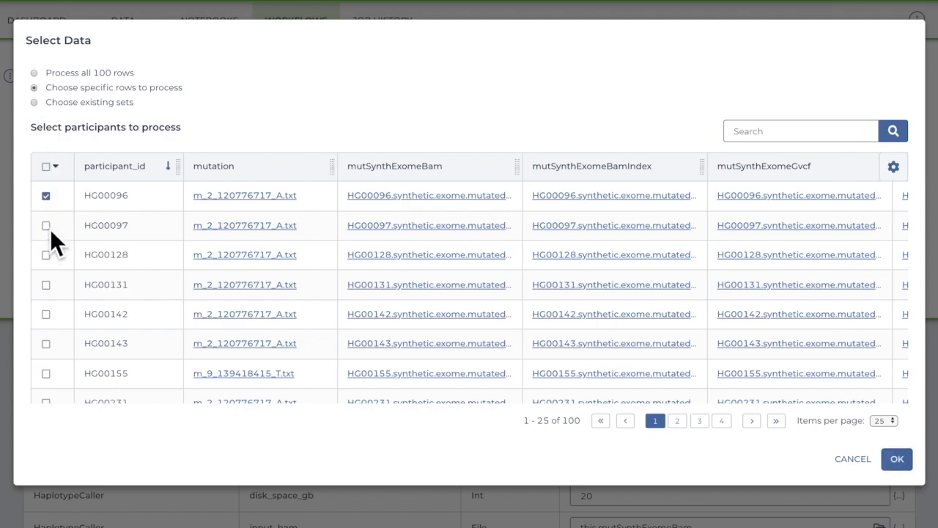
click(46, 227)
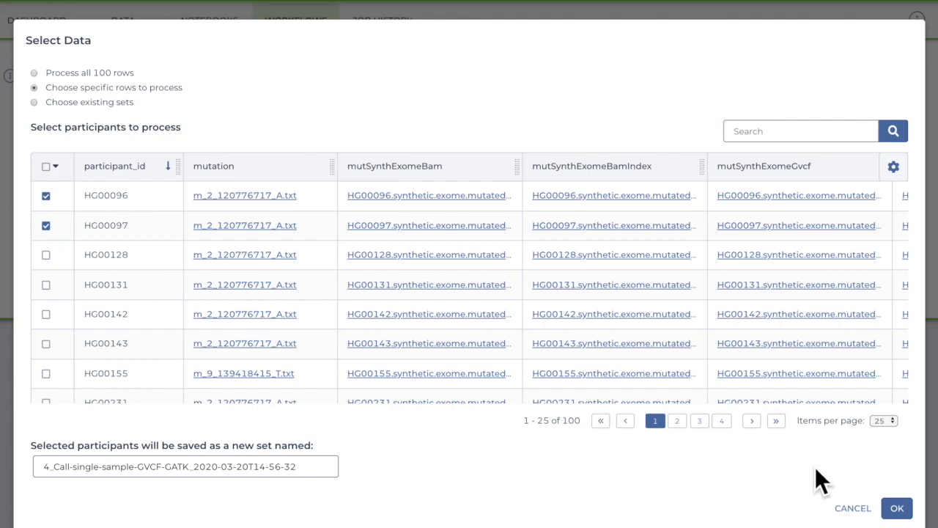
click(897, 507)
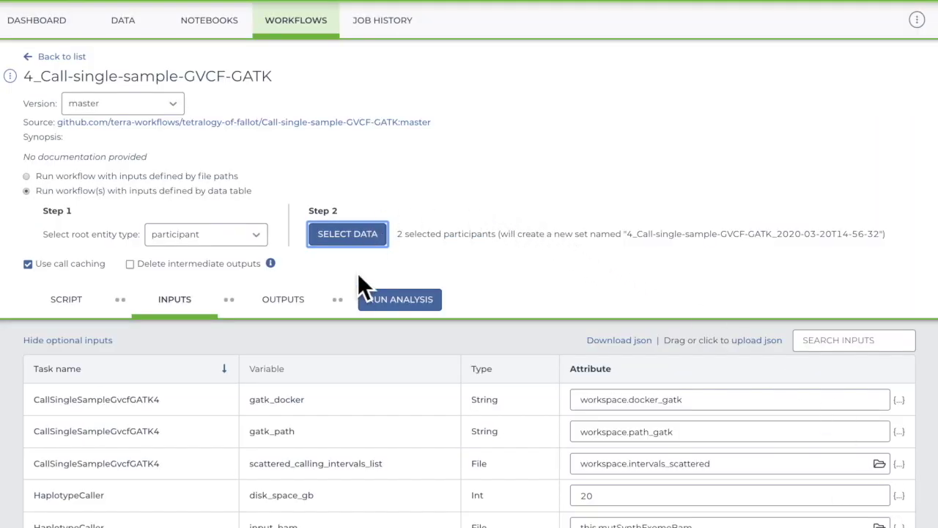
- Run the analysis on the selected participants, confirm the launch, and refresh the submission's status page
click(386, 297)
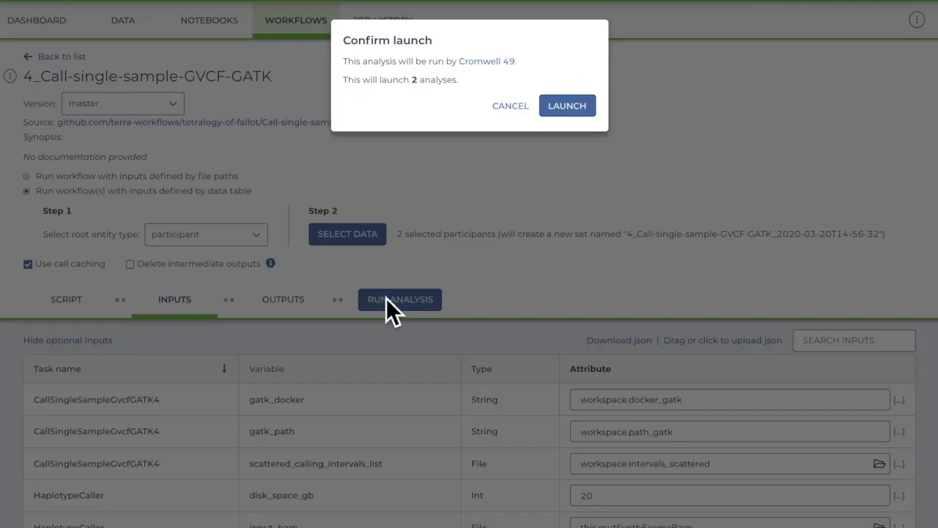
click(576, 111)
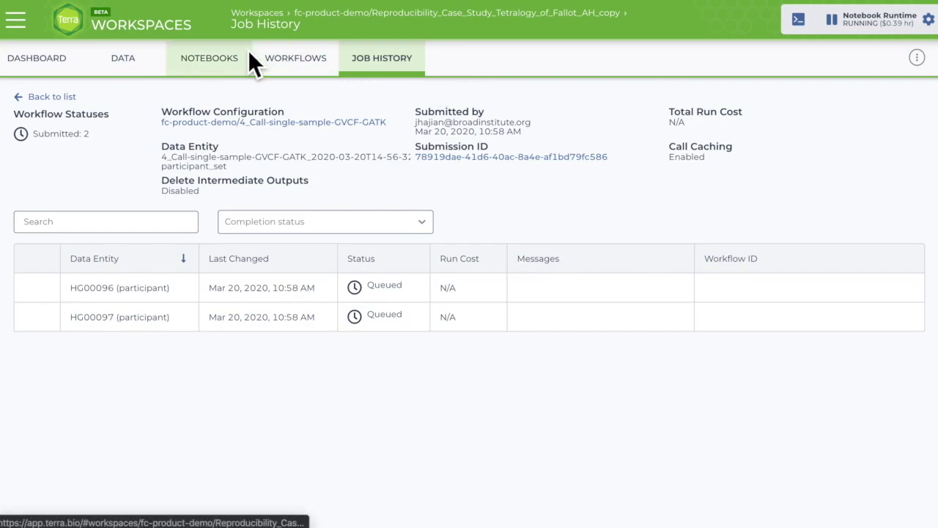
key(F5)
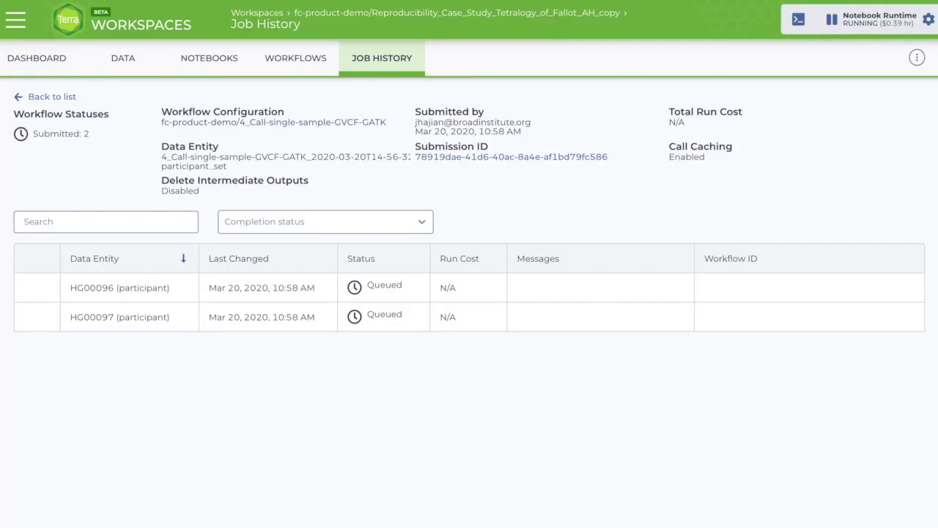
- Show the workspace's full job history and open the details of the 5_Joint-call-and-hard-filter-GATK4 submission
click(304, 65)
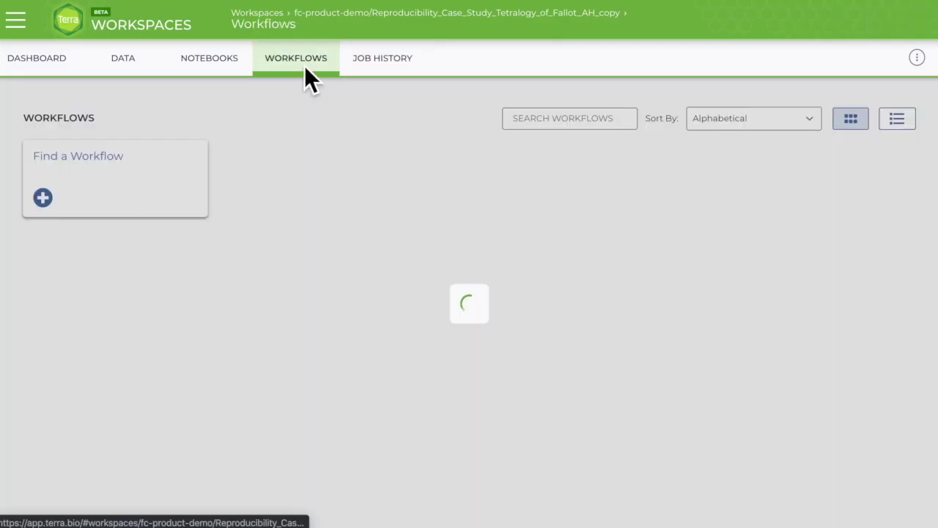
click(368, 62)
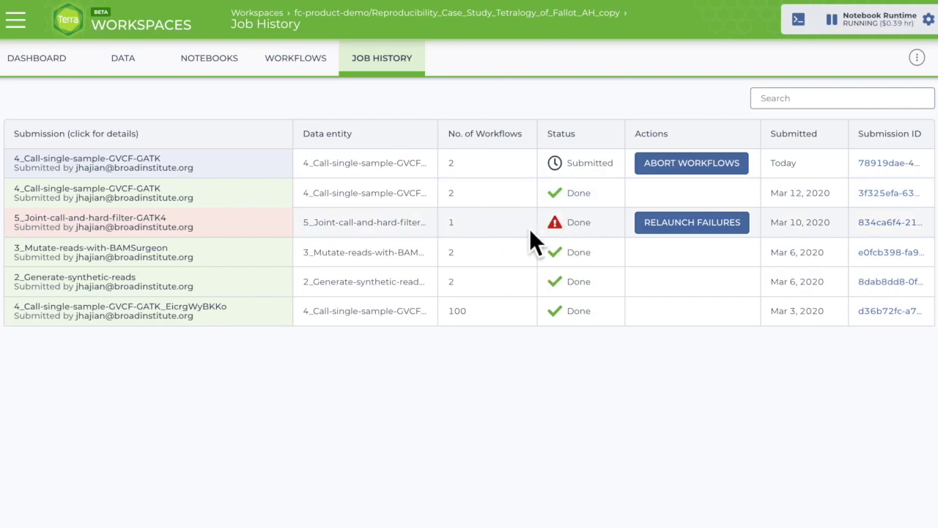
click(200, 235)
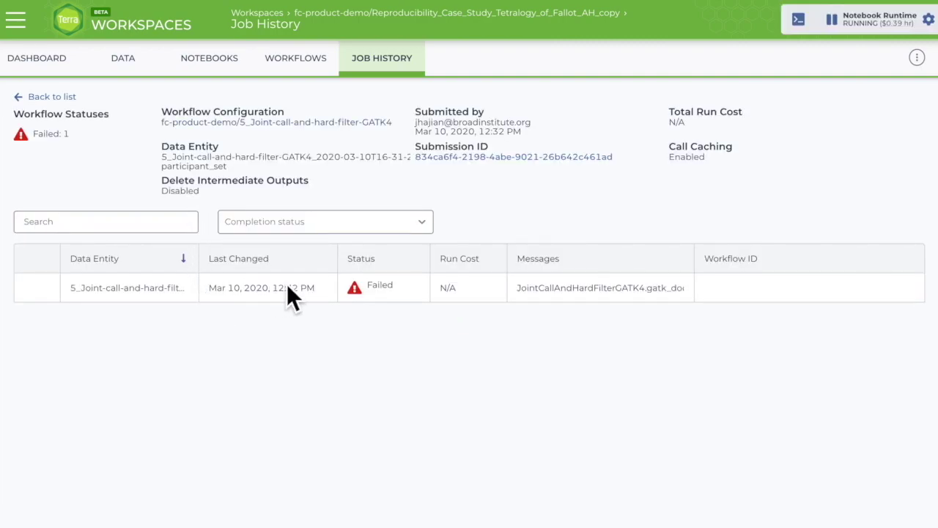